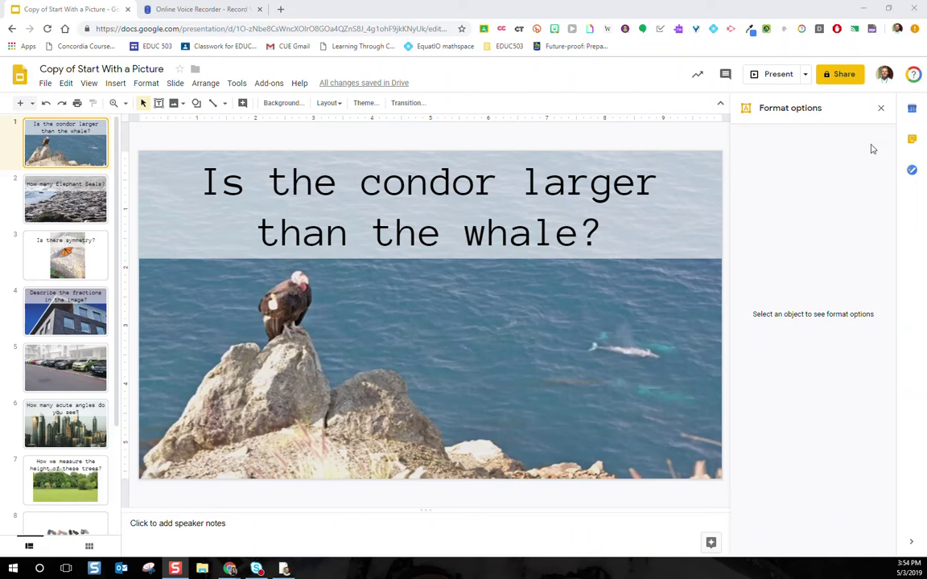
Step: Close the Format options panel and switch to the Online Voice Recorder page
{"action": "left_click", "coordinate": [880, 107]}
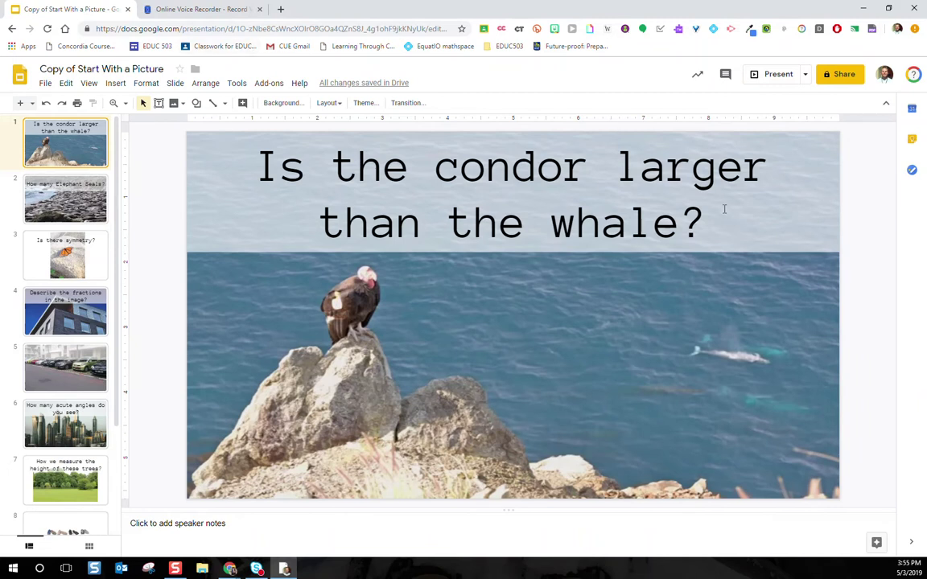
{"action": "left_click", "coordinate": [204, 9]}
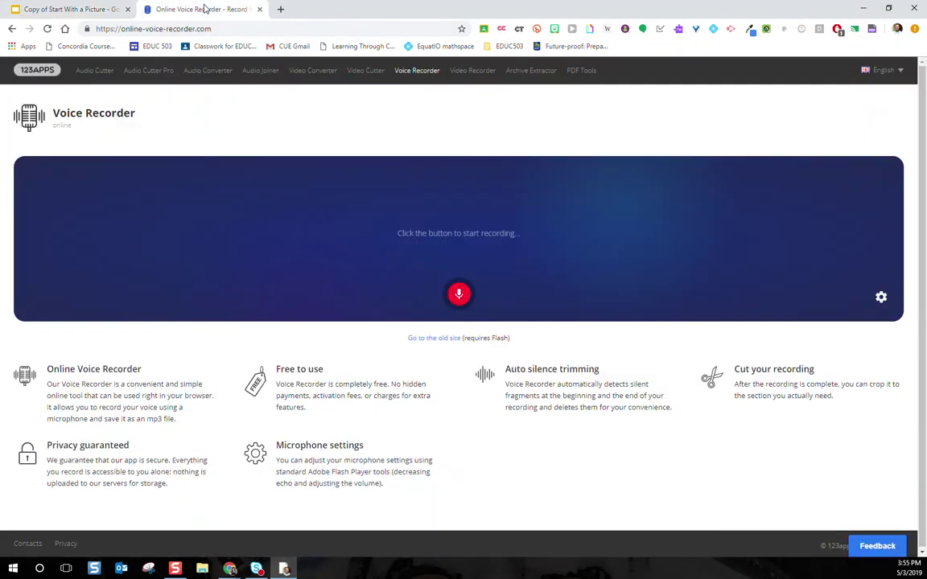
Step: Record a 12.2-second voice clip after allowing microphone access, then stop and finish it
{"action": "left_click", "coordinate": [460, 295]}
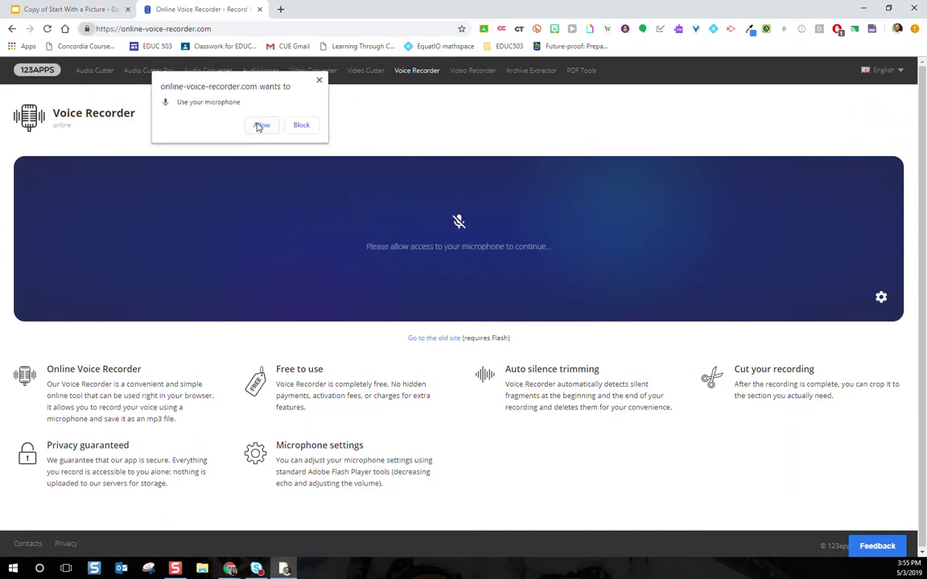
{"action": "left_click", "coordinate": [261, 125]}
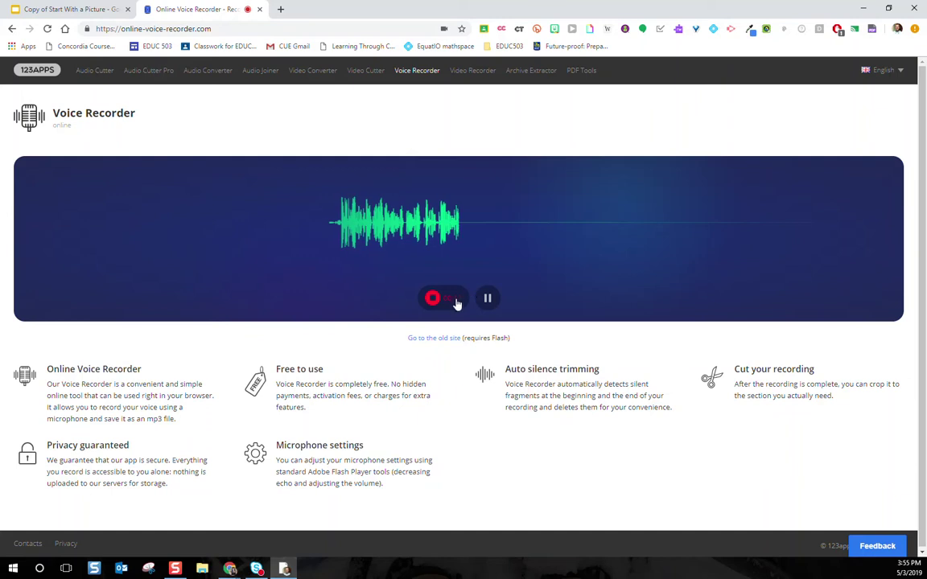
{"action": "left_click", "coordinate": [487, 298]}
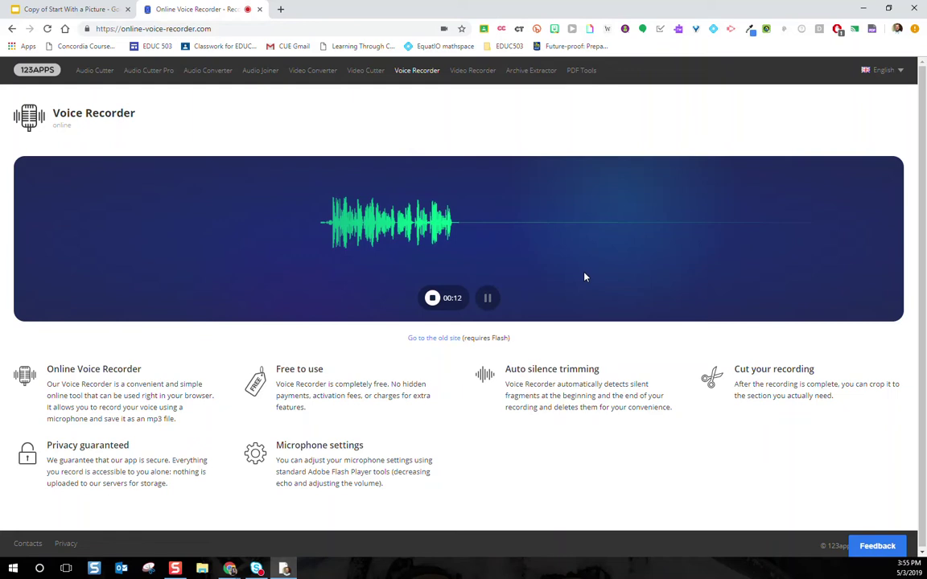
{"action": "left_click", "coordinate": [432, 299]}
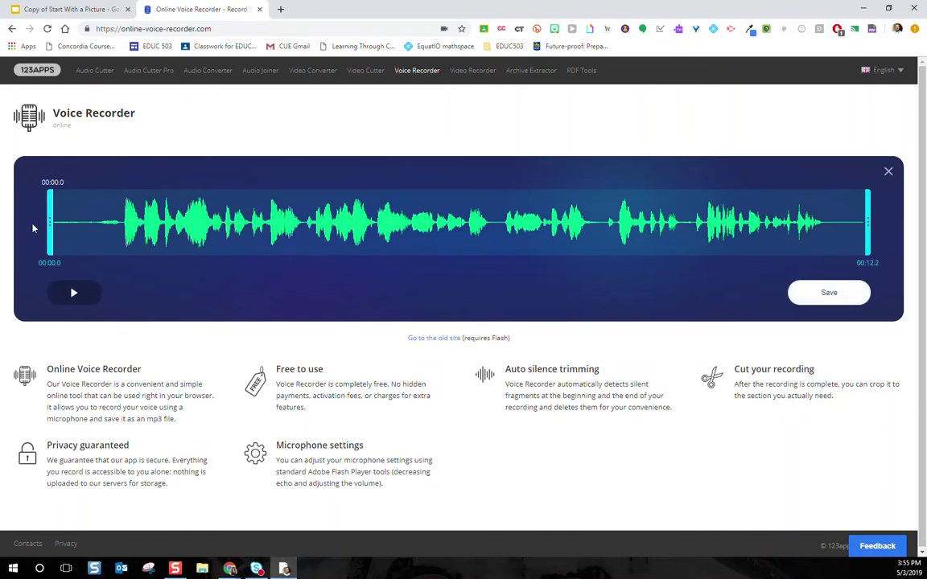
Step: Trim the clip to 00:01.0–00:11.6, preview it, save the download, and return to Slides
{"action": "left_click_drag", "start_coordinate": [50, 222], "coordinate": [117, 223]}
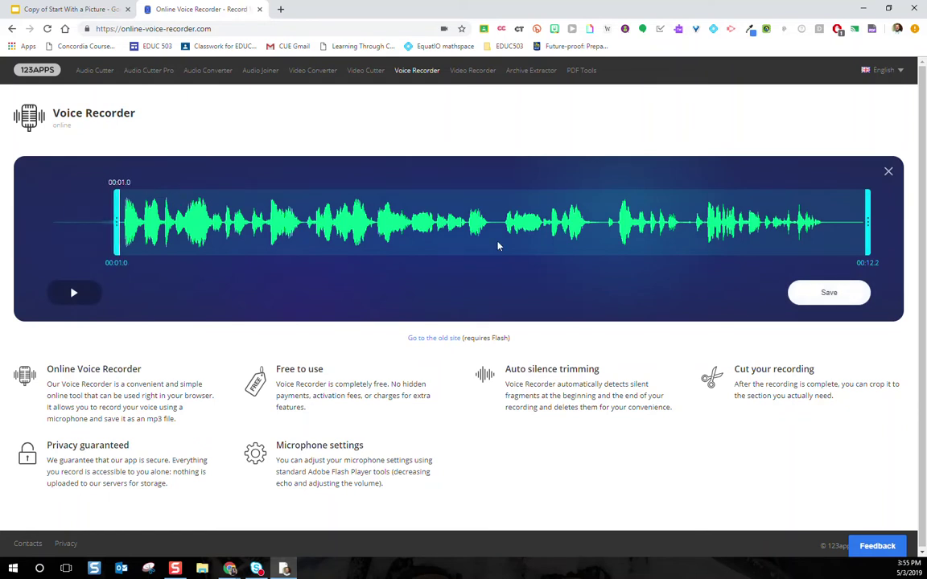
{"action": "left_click_drag", "start_coordinate": [867, 216], "coordinate": [824, 215]}
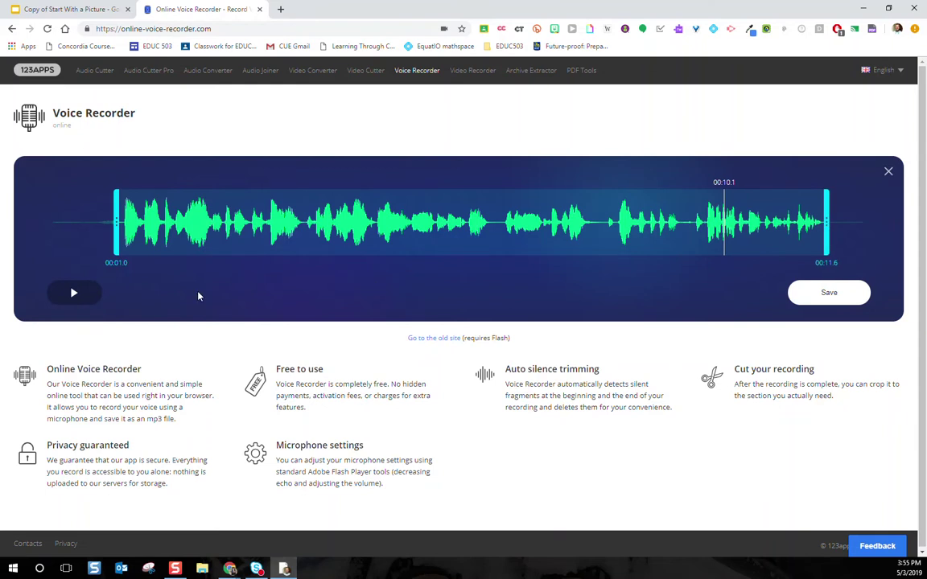
{"action": "left_click", "coordinate": [74, 294]}
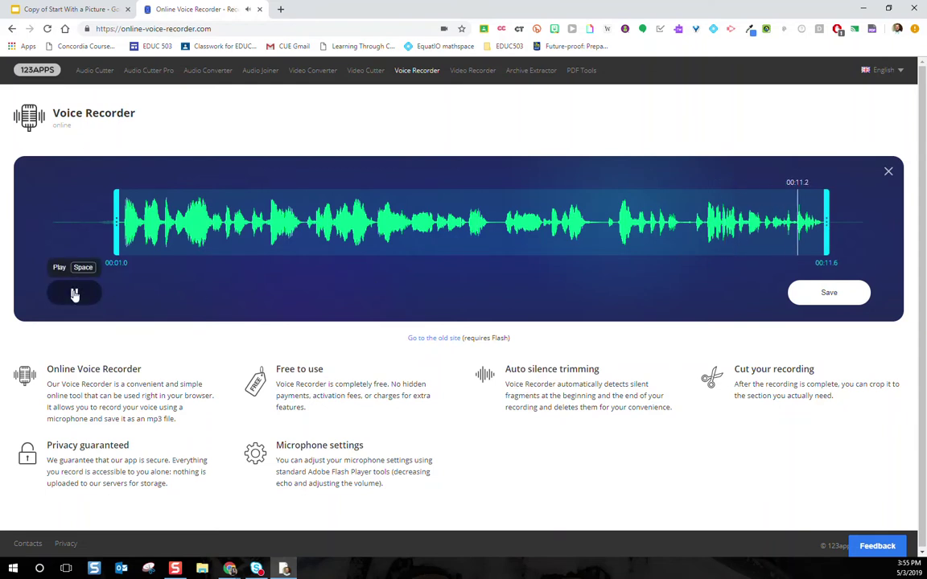
{"action": "left_click", "coordinate": [833, 294]}
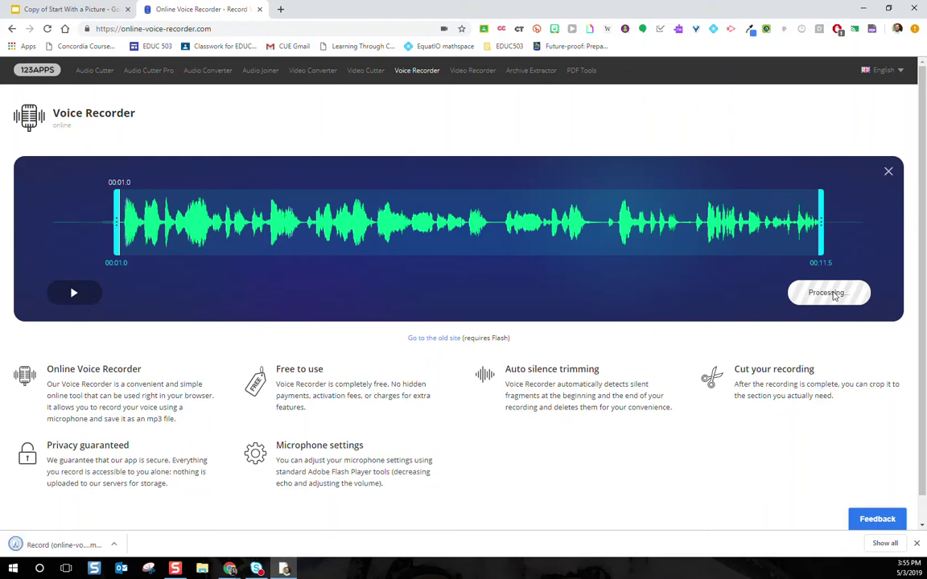
{"action": "left_click", "coordinate": [87, 11]}
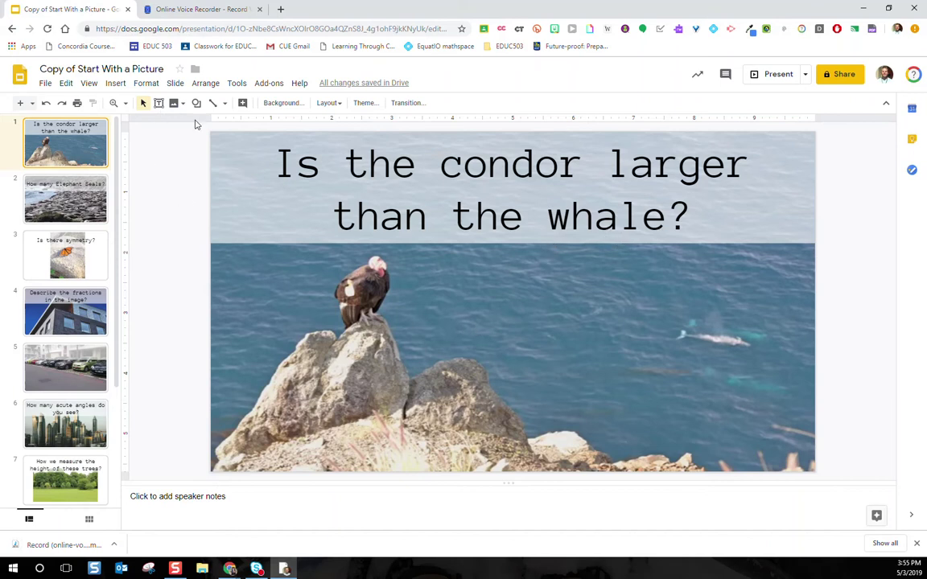
Step: Insert whale.mp3 from the Recent audio files onto the condor-and-whale slide
{"action": "left_click", "coordinate": [116, 86]}
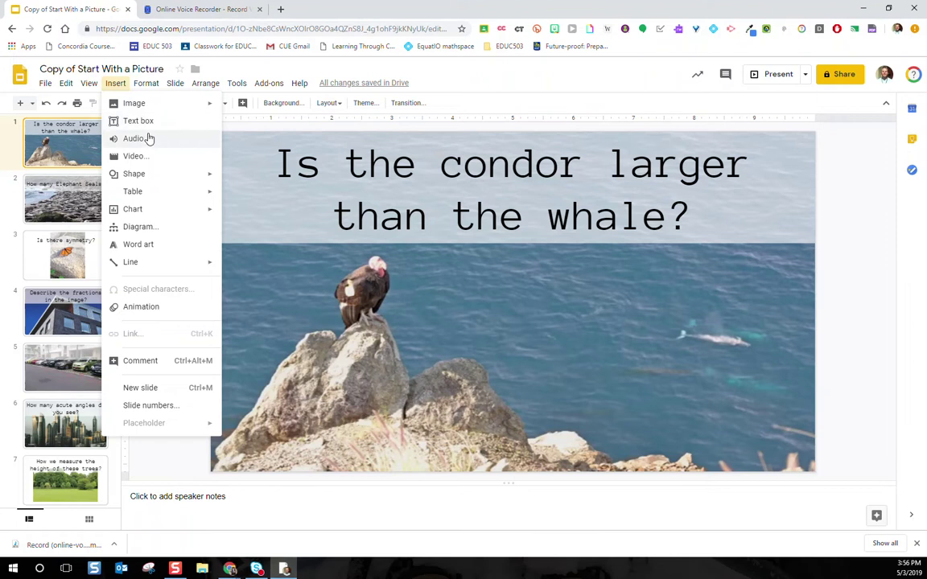
{"action": "left_click", "coordinate": [136, 139]}
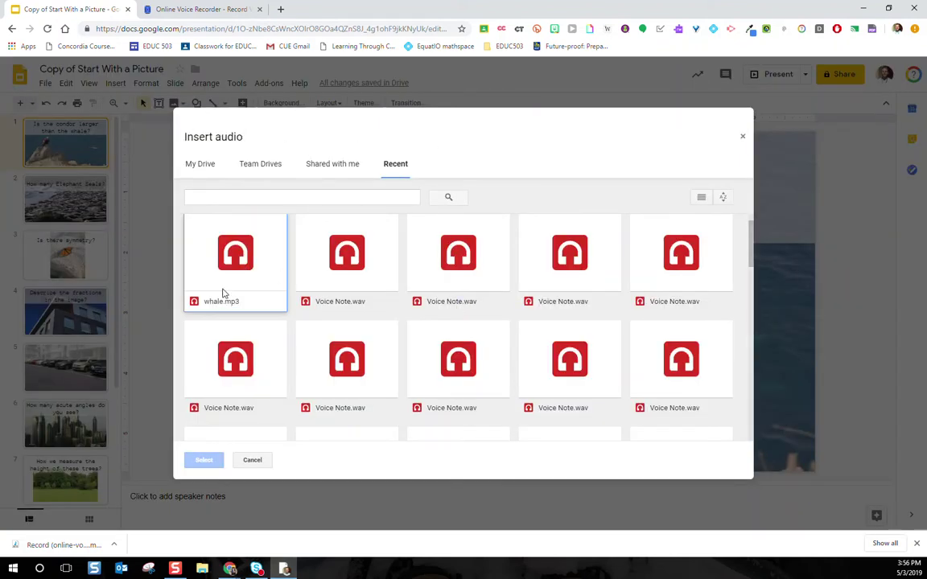
{"action": "left_click", "coordinate": [209, 235]}
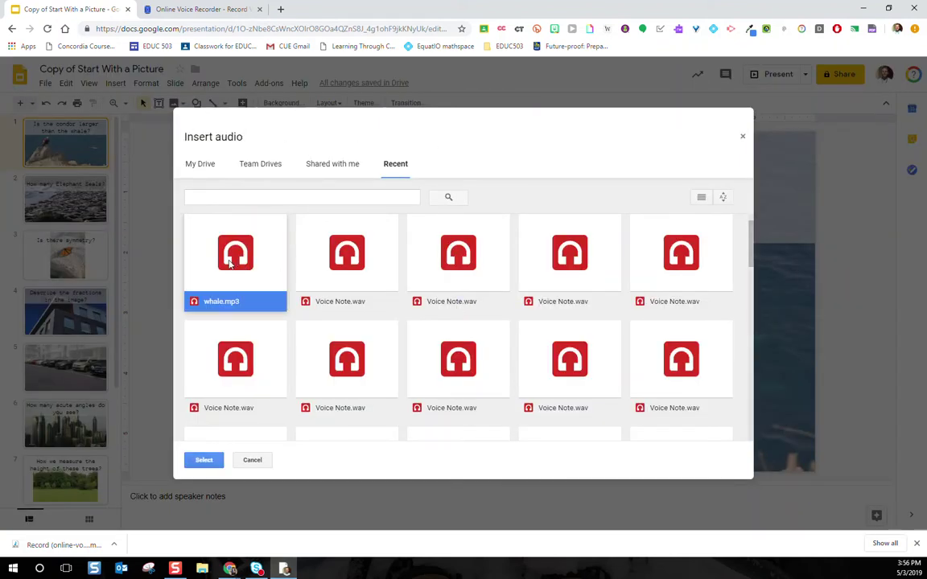
{"action": "left_click", "coordinate": [203, 460]}
Step: Move the audio icon to just below the whale
{"action": "mouse_move", "coordinate": [234, 268]}
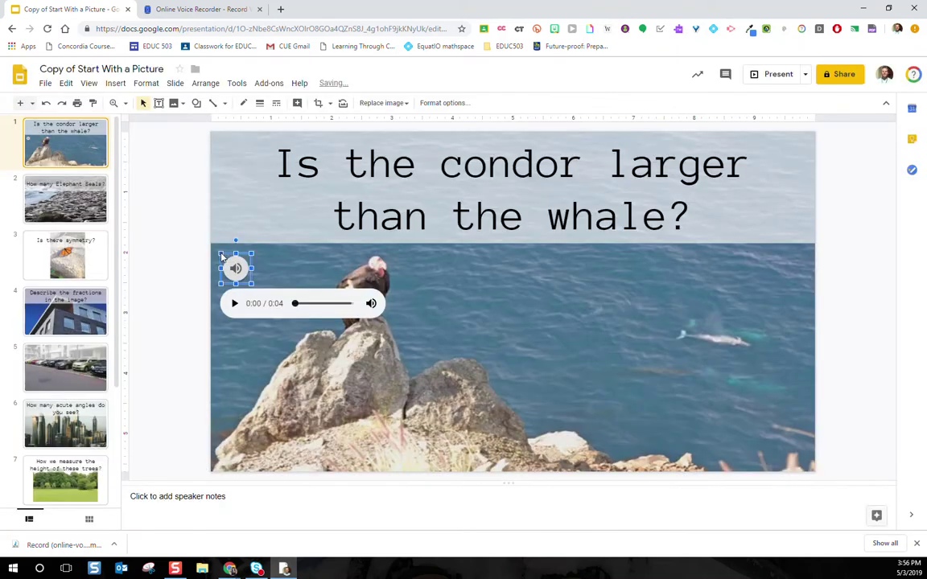
{"action": "left_click_drag", "start_coordinate": [235, 268], "coordinate": [536, 296]}
{"action": "left_click_drag", "start_coordinate": [658, 352], "coordinate": [685, 361]}
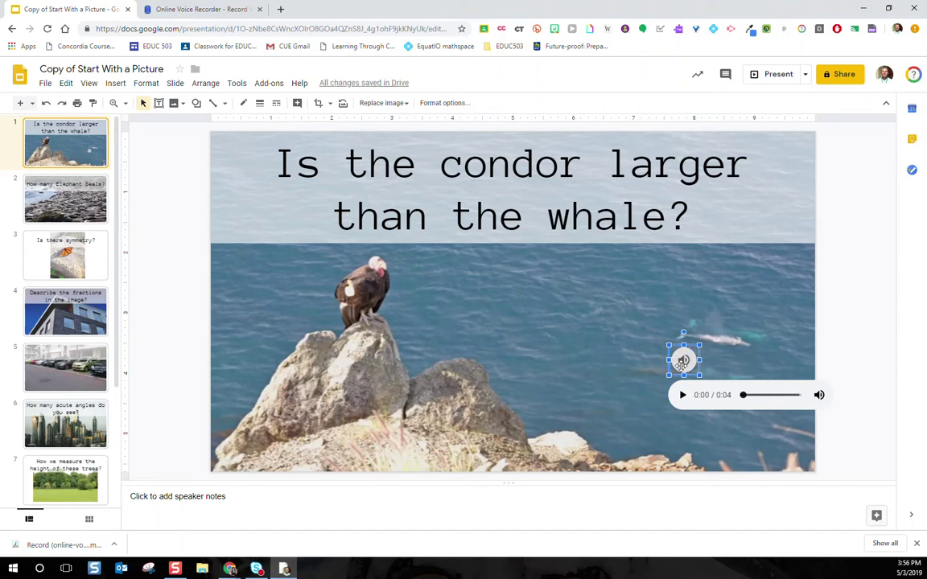
Step: Replace the audio icon with a laughing emoji from a 'happy face png' web search, nudged up-left
{"action": "left_click", "coordinate": [384, 104]}
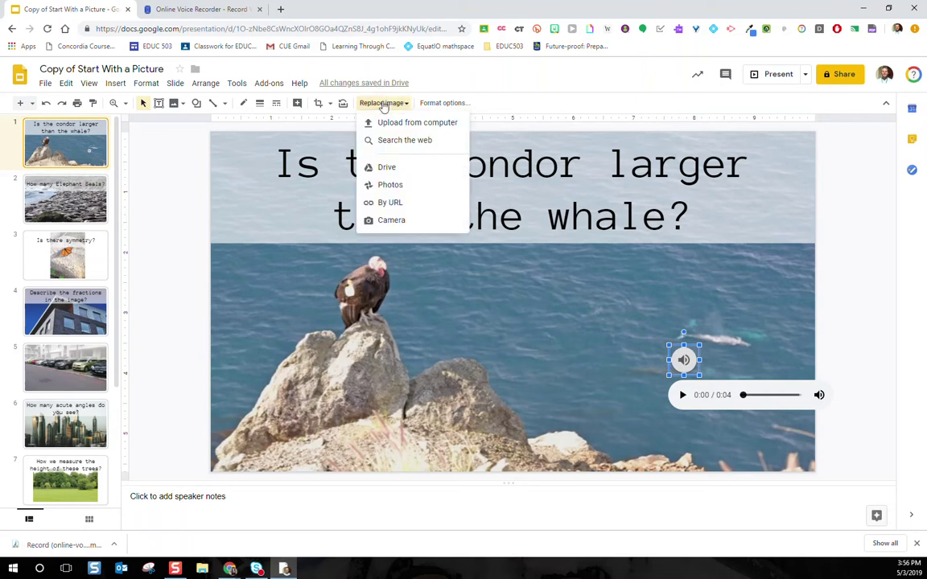
{"action": "left_click", "coordinate": [421, 141]}
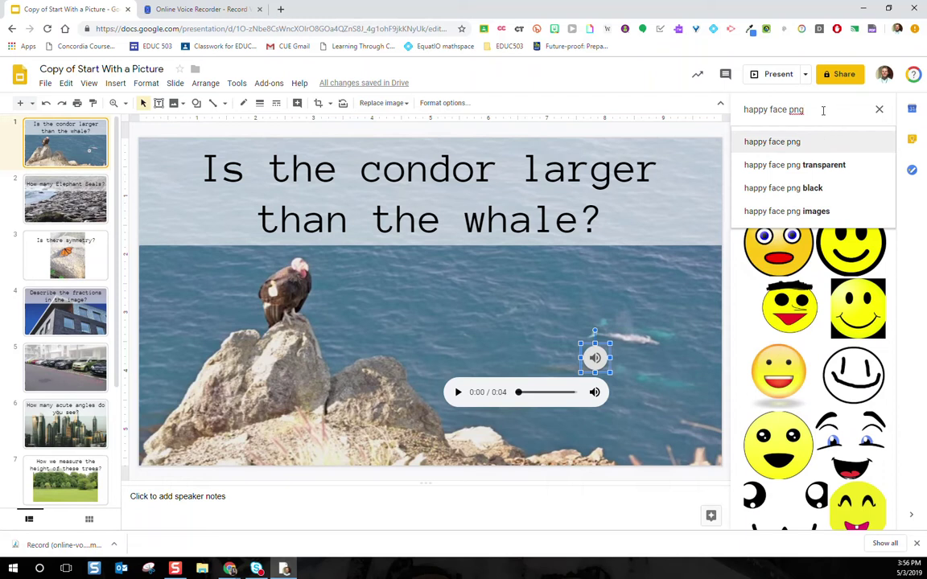
{"action": "key", "text": "Return"}
{"action": "left_click", "coordinate": [778, 170]}
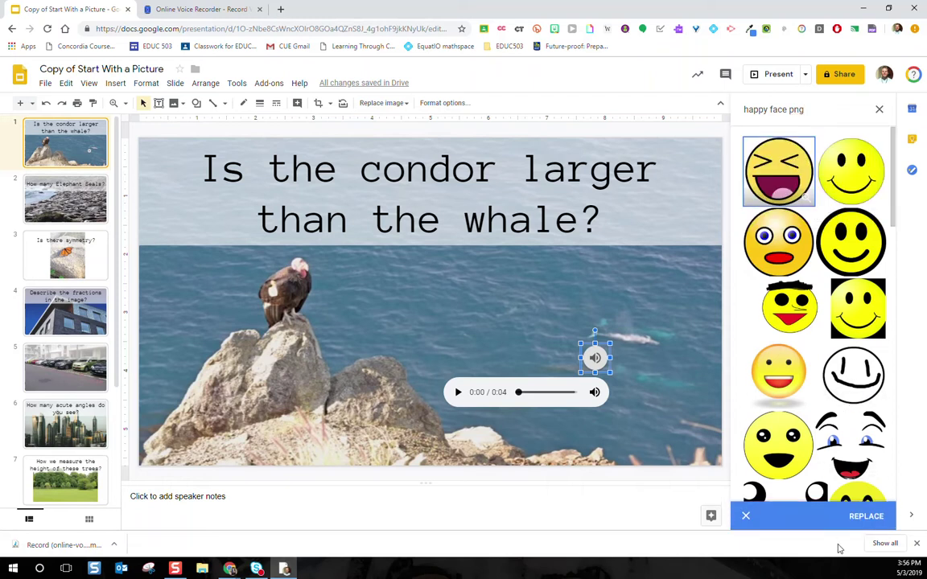
{"action": "left_click", "coordinate": [860, 515]}
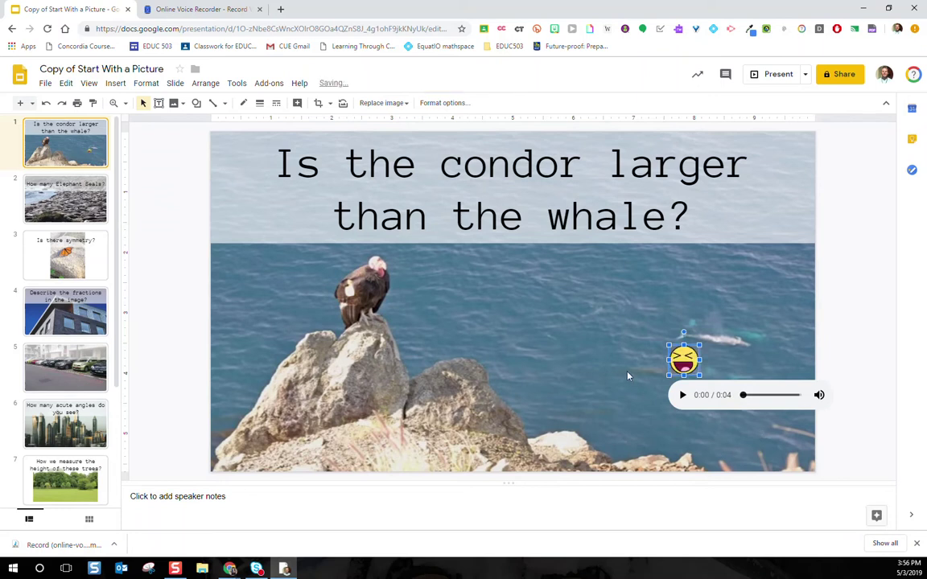
{"action": "left_click_drag", "start_coordinate": [679, 360], "coordinate": [658, 332]}
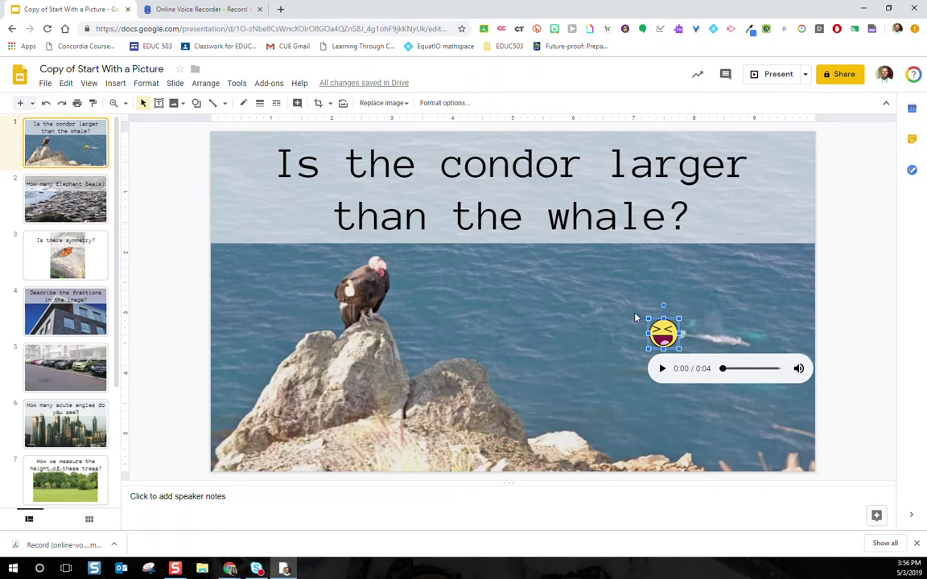
Step: Review the emoji audio clip's Audio playback settings in Format options, then close the panel
{"action": "left_click", "coordinate": [590, 363]}
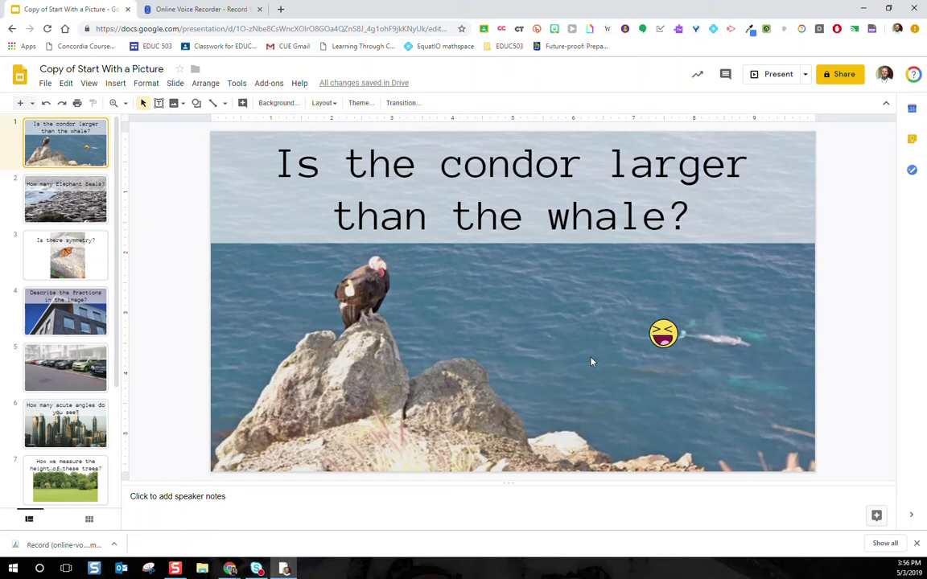
{"action": "left_click", "coordinate": [665, 338]}
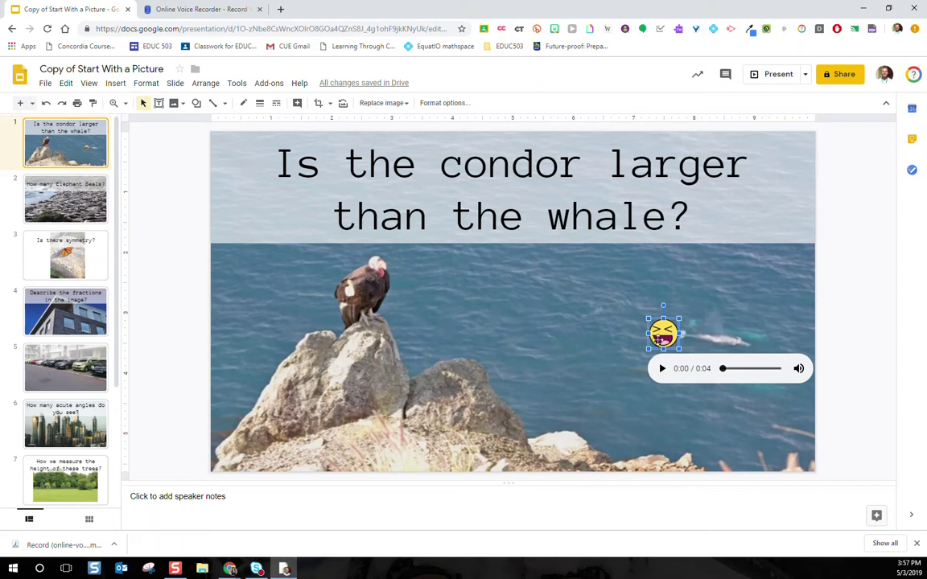
{"action": "left_click", "coordinate": [443, 103]}
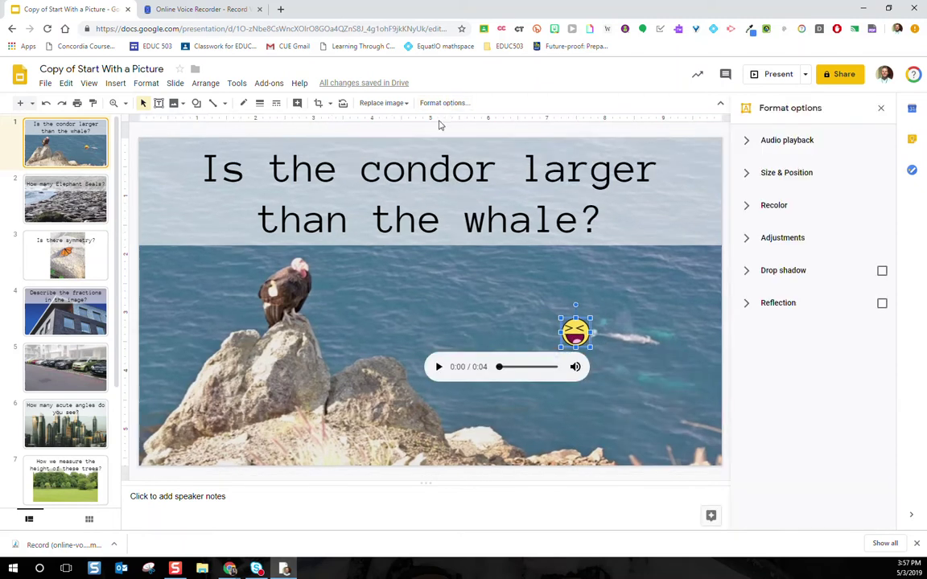
{"action": "left_click", "coordinate": [749, 142]}
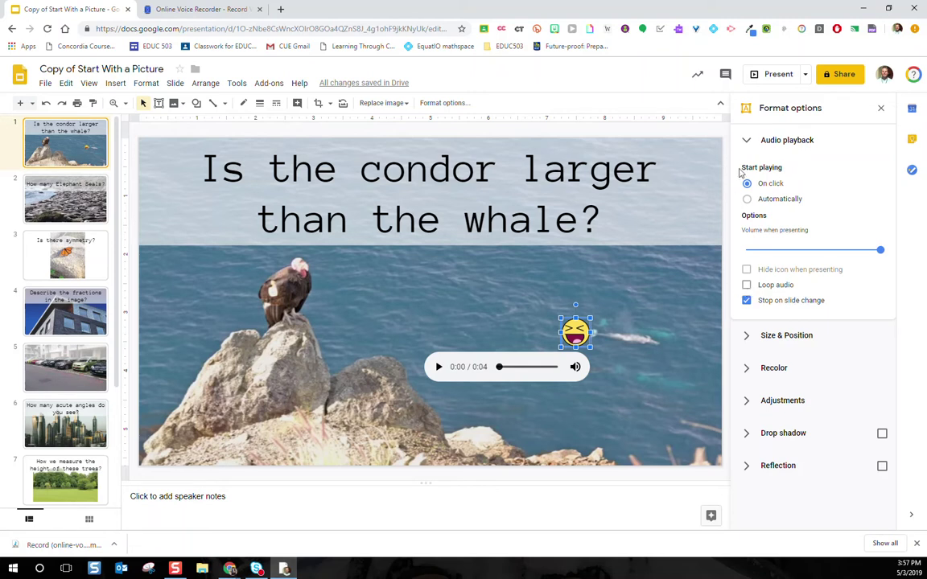
{"action": "left_click", "coordinate": [880, 108]}
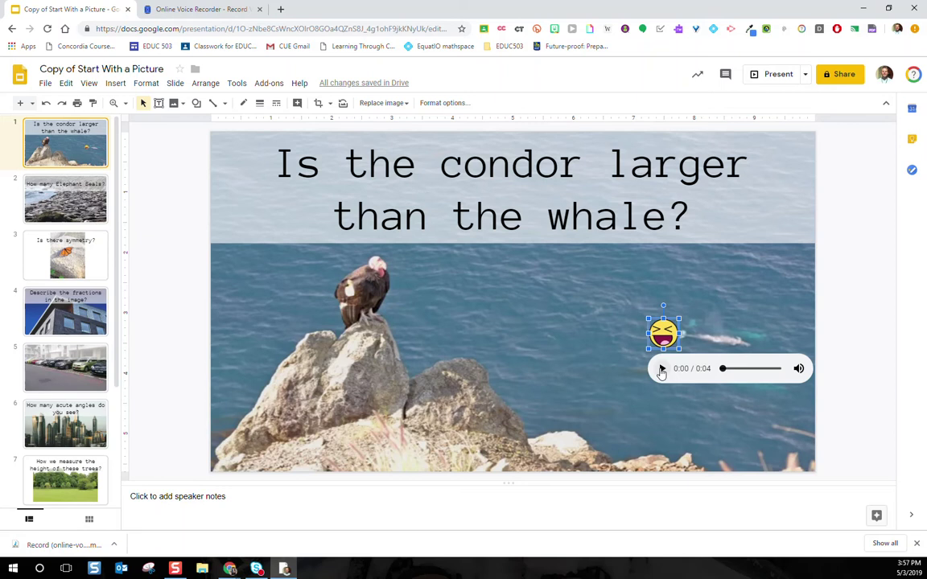
Step: Play and stop the voice clip, deselect the emoji, and minimize the window
{"action": "left_click", "coordinate": [661, 370]}
{"action": "left_click", "coordinate": [661, 370]}
{"action": "left_click", "coordinate": [604, 338]}
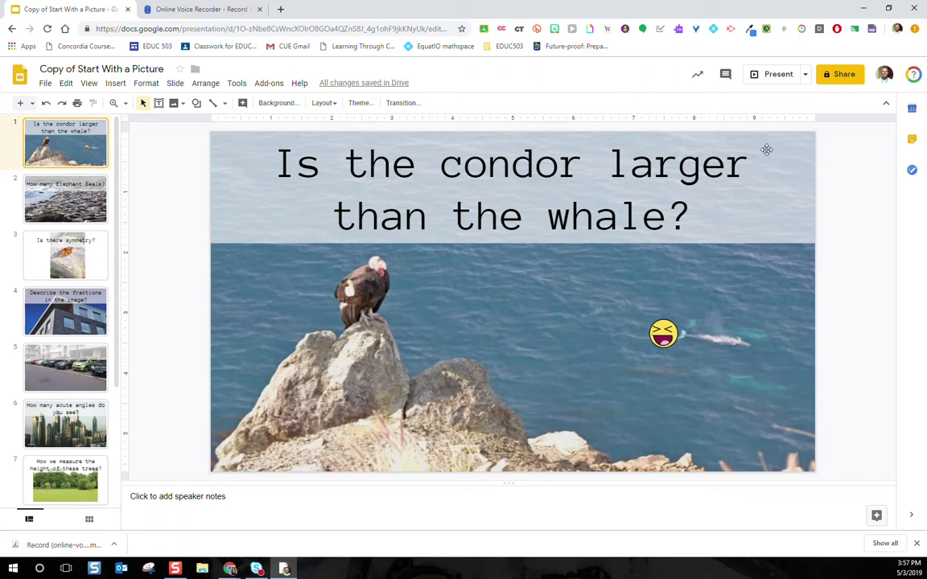
{"action": "left_click", "coordinate": [863, 8]}
{"action": "left_click", "coordinate": [740, 184]}
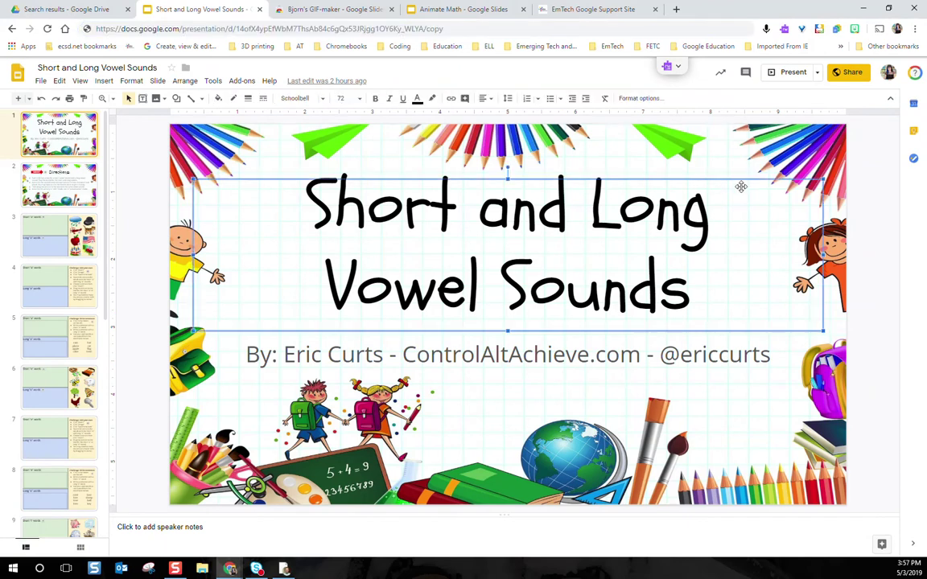
{"action": "left_click", "coordinate": [133, 314]}
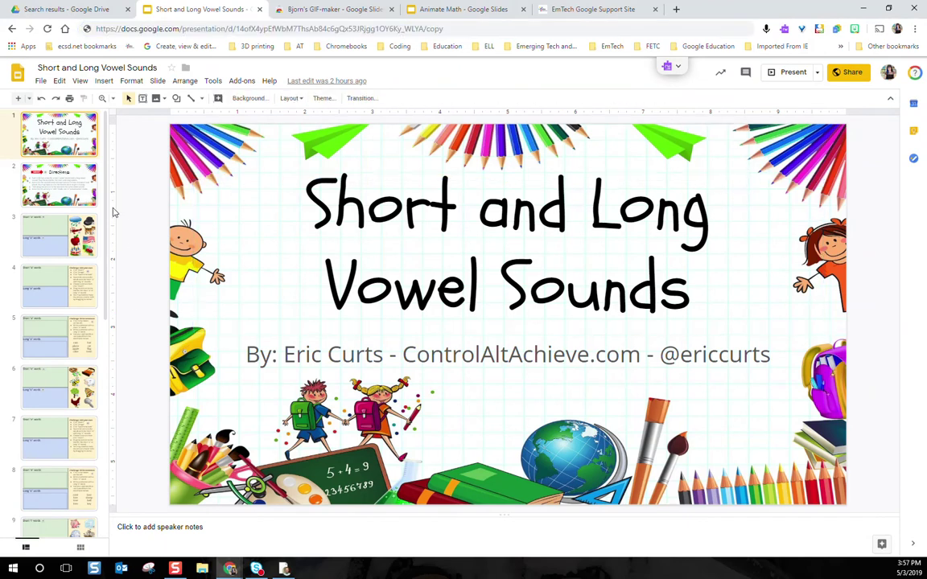
{"action": "left_click", "coordinate": [66, 187]}
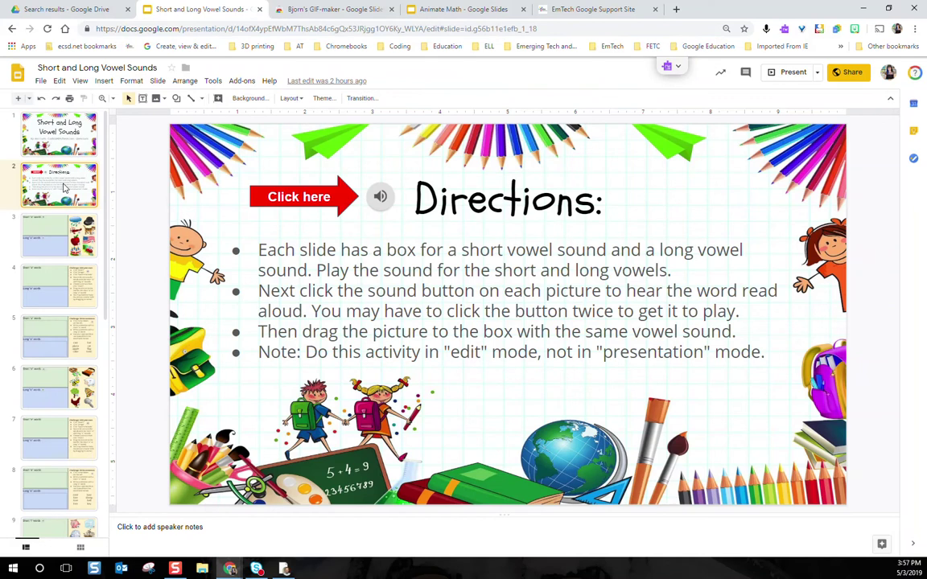
{"action": "left_click", "coordinate": [48, 243]}
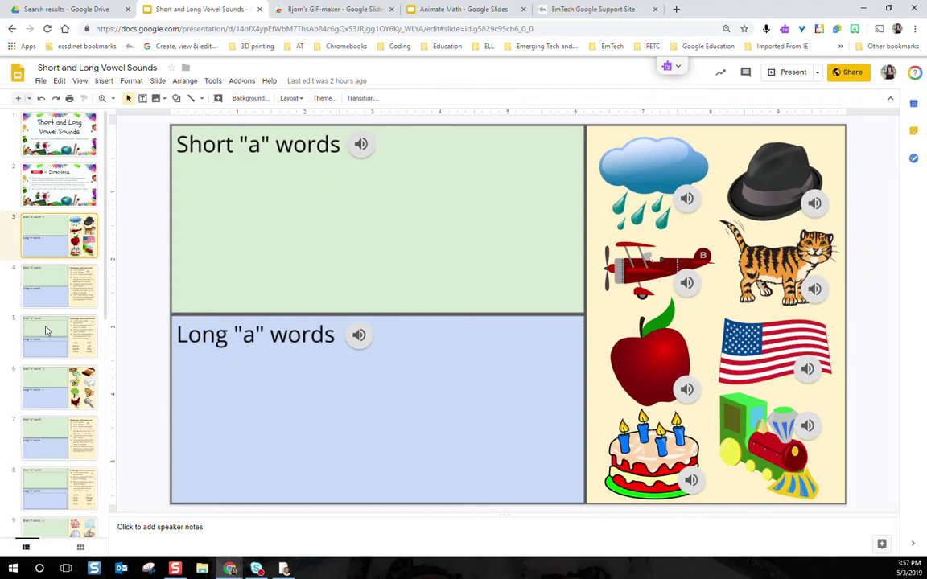
{"action": "left_click", "coordinate": [78, 284]}
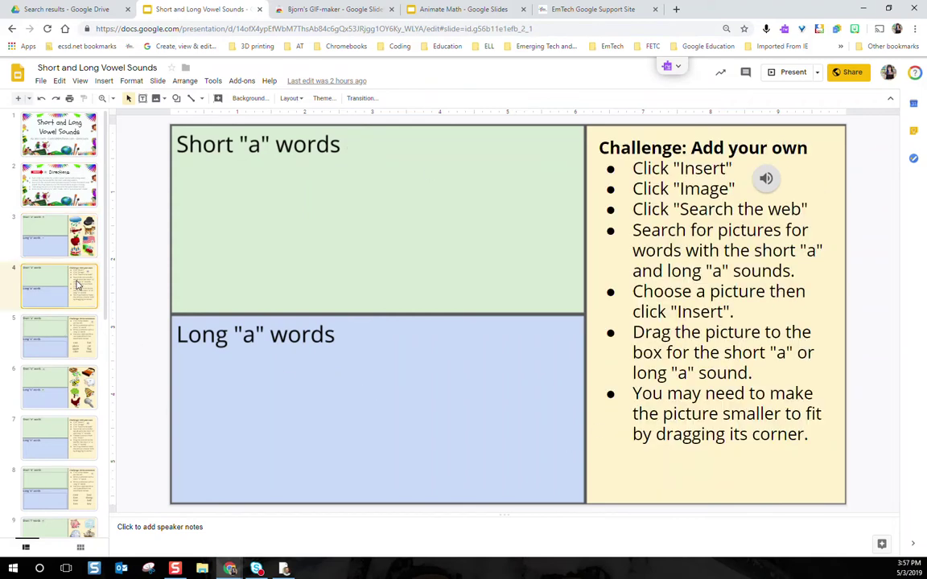
{"action": "left_click", "coordinate": [73, 147]}
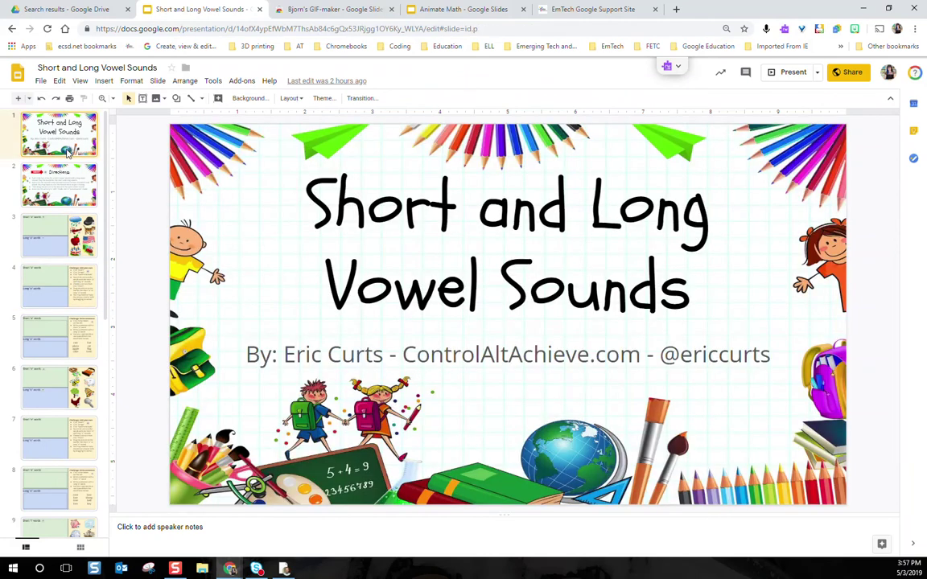